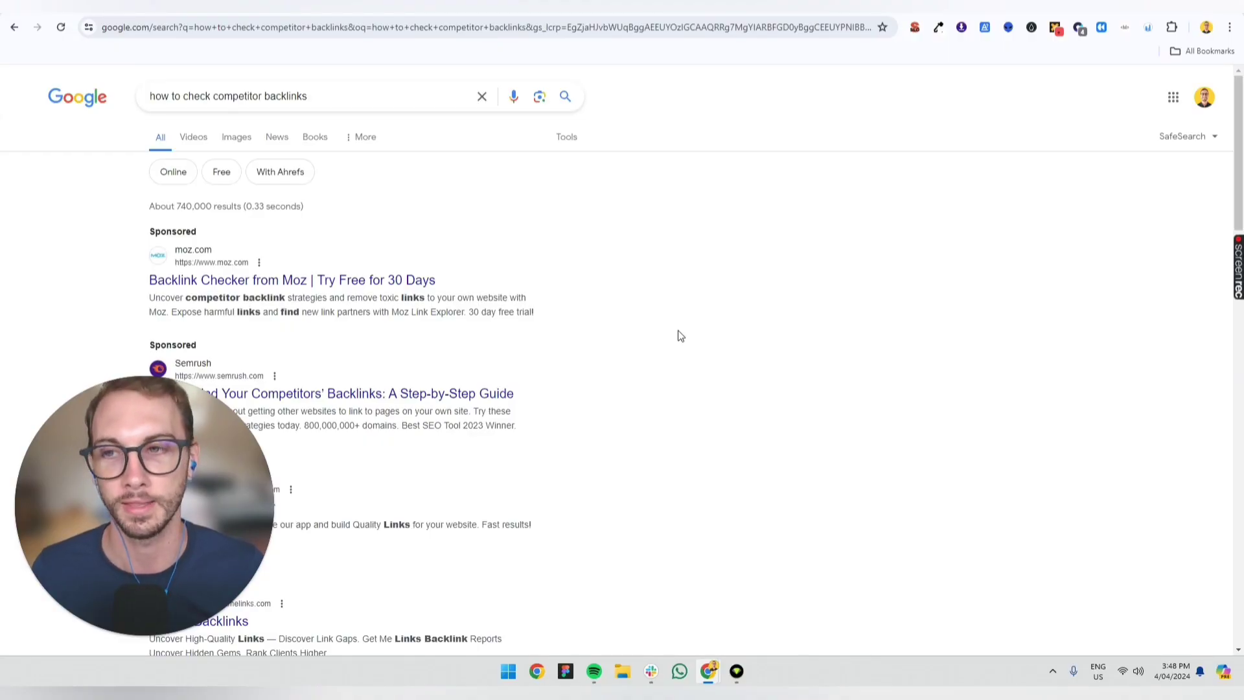
{"action": "scroll", "coordinate": [679, 336], "scroll_direction": "down", "scroll_amount": 2}
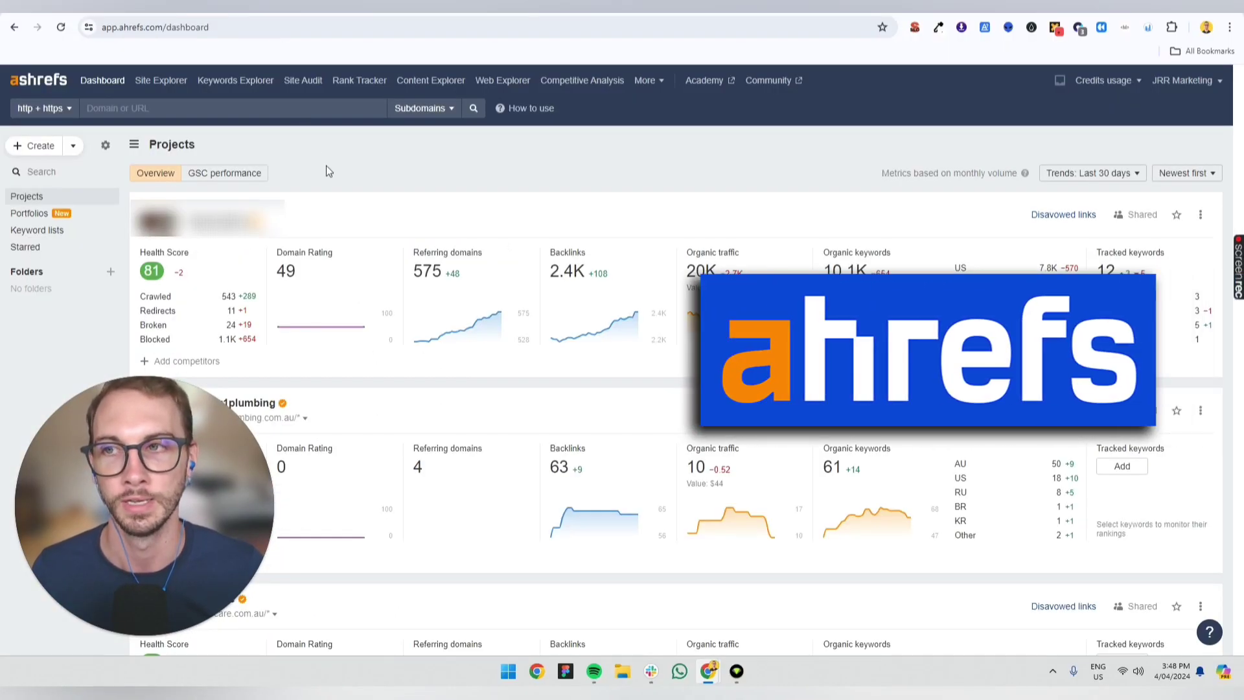
- Search josiahroche.co in Site Explorer, then bring up its full Backlinks list
{"action": "left_click", "coordinate": [277, 107]}
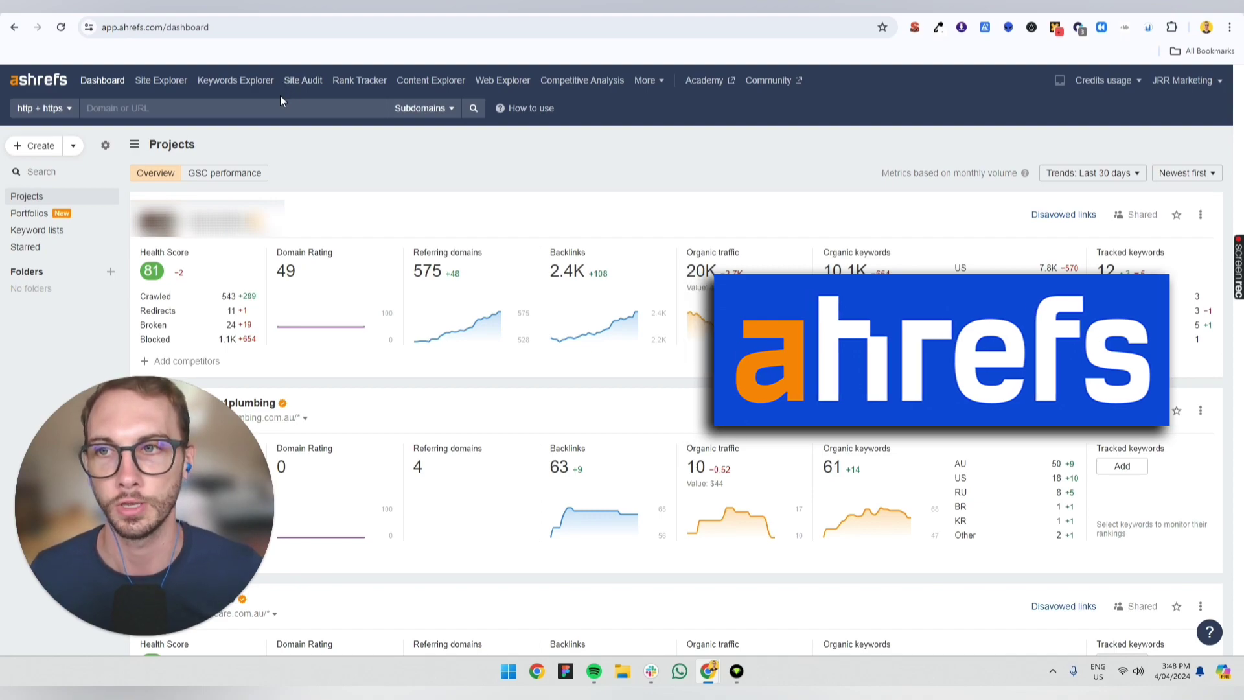
{"action": "type", "text": "josi"}
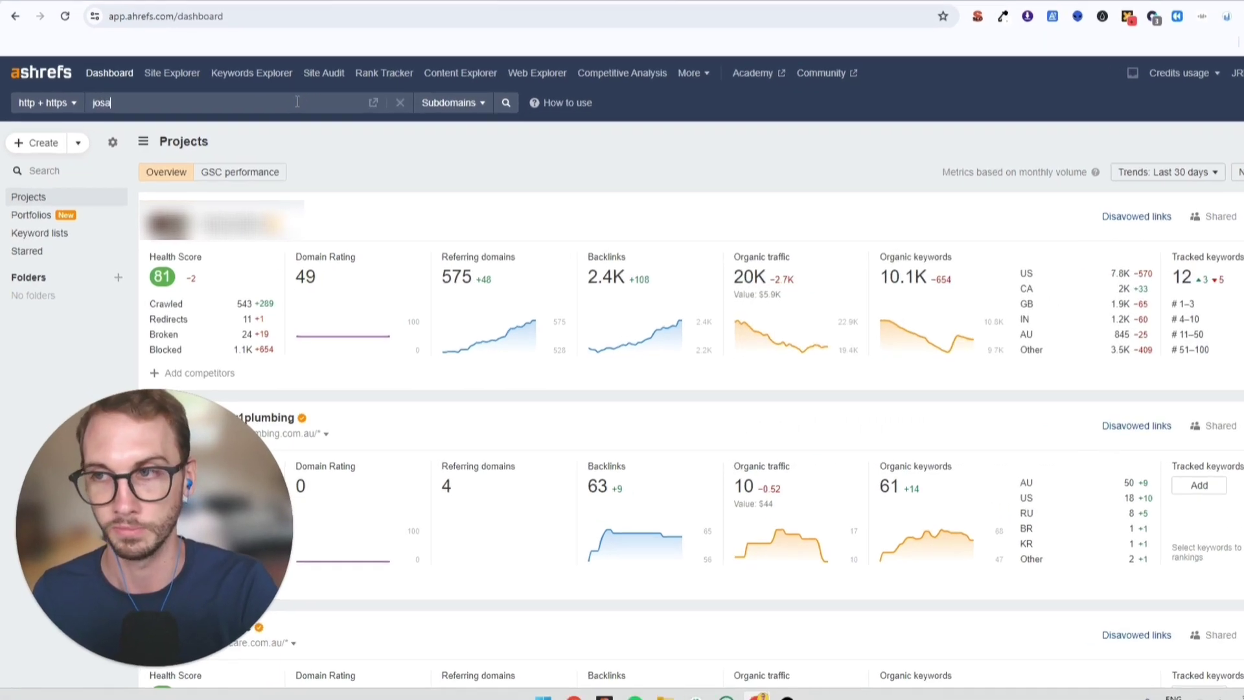
{"action": "type", "text": "ahroche.co"}
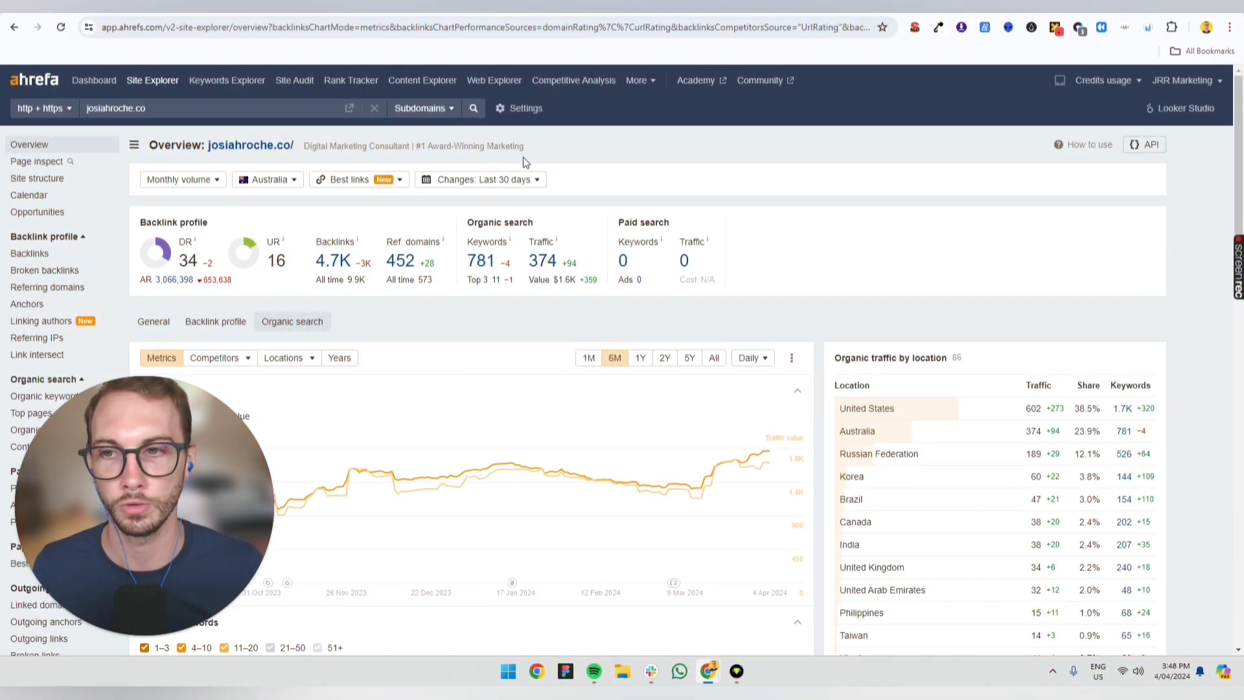
{"action": "scroll", "coordinate": [761, 291], "scroll_direction": "down", "scroll_amount": 3}
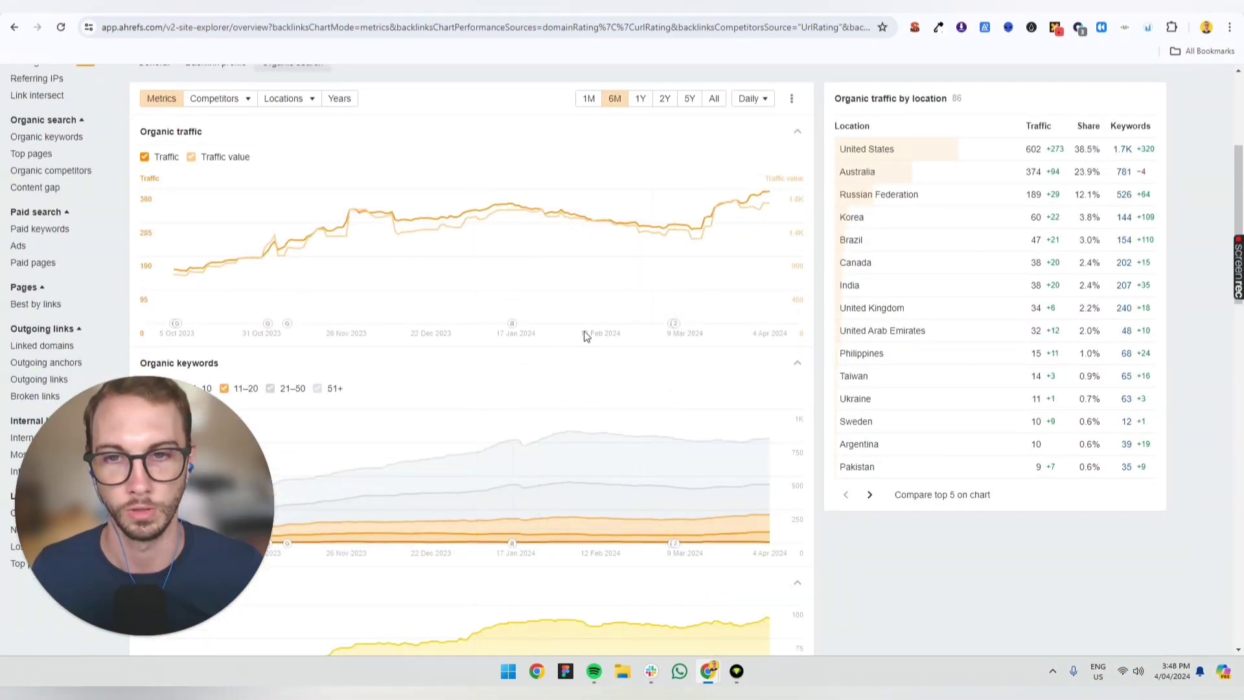
{"action": "scroll", "coordinate": [524, 350], "scroll_direction": "down", "scroll_amount": 3}
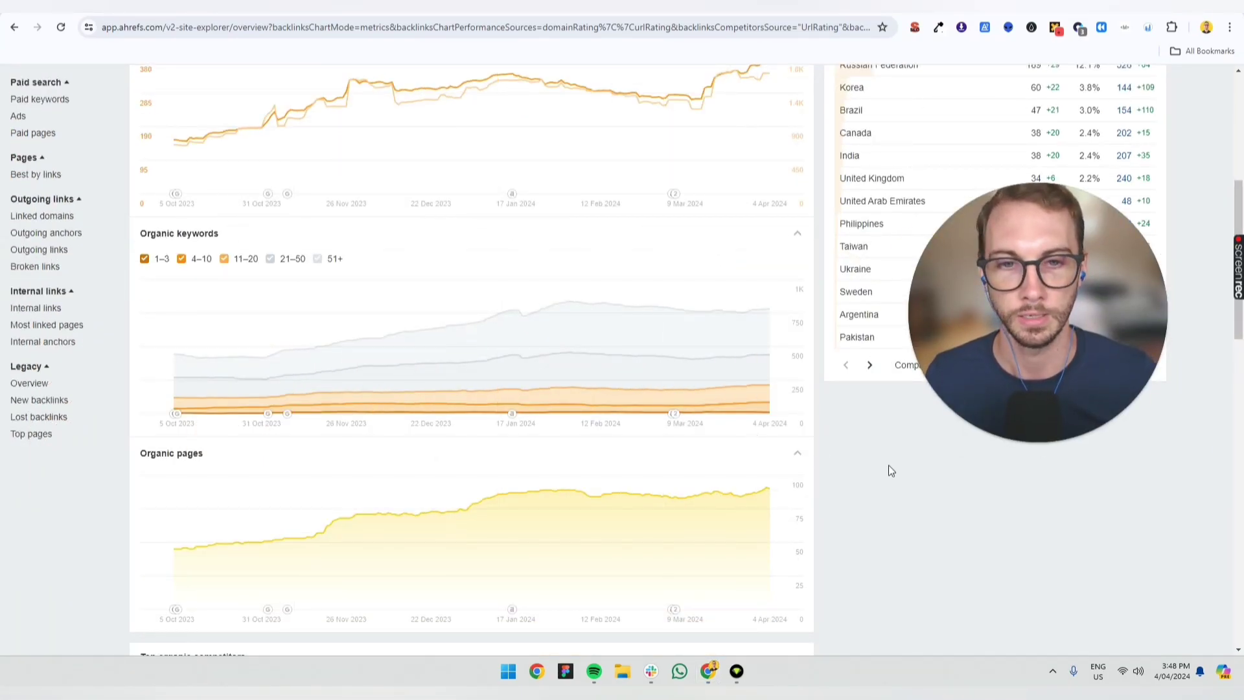
{"action": "scroll", "coordinate": [645, 393], "scroll_direction": "up", "scroll_amount": 6}
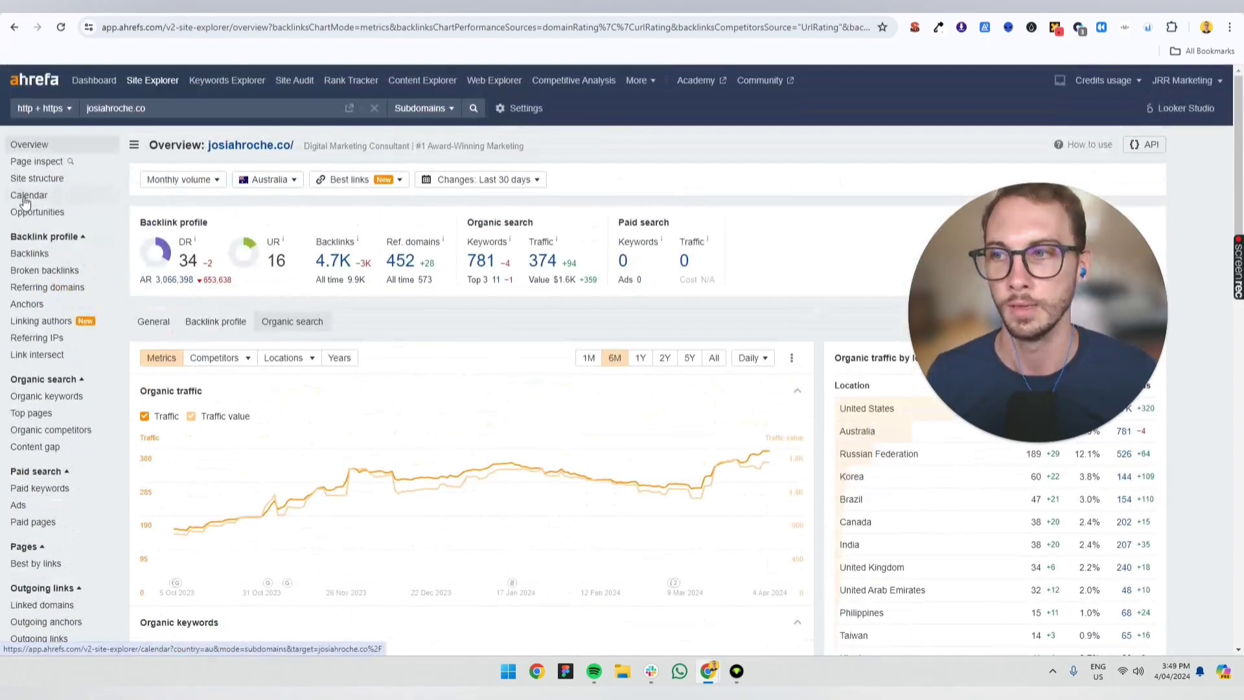
{"action": "left_click", "coordinate": [44, 256]}
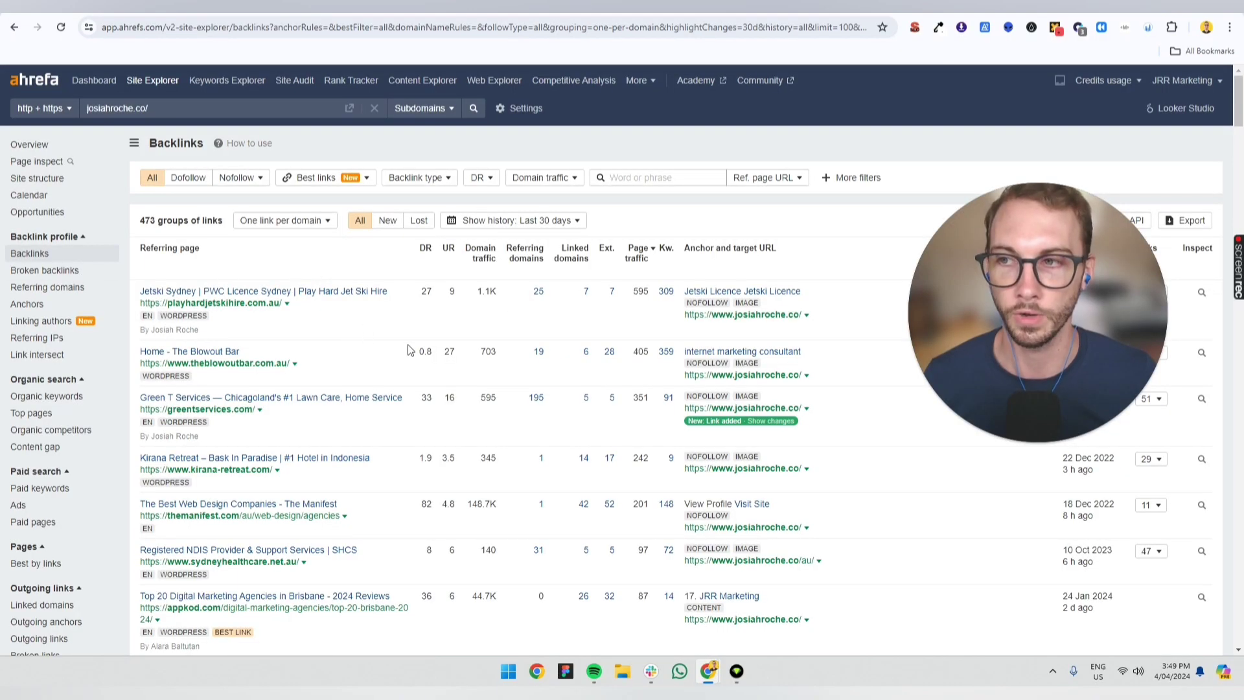
- Filter referring domains to the 38 new ones, then view and close trafficguard.ai's backlink details
{"action": "left_click", "coordinate": [47, 286]}
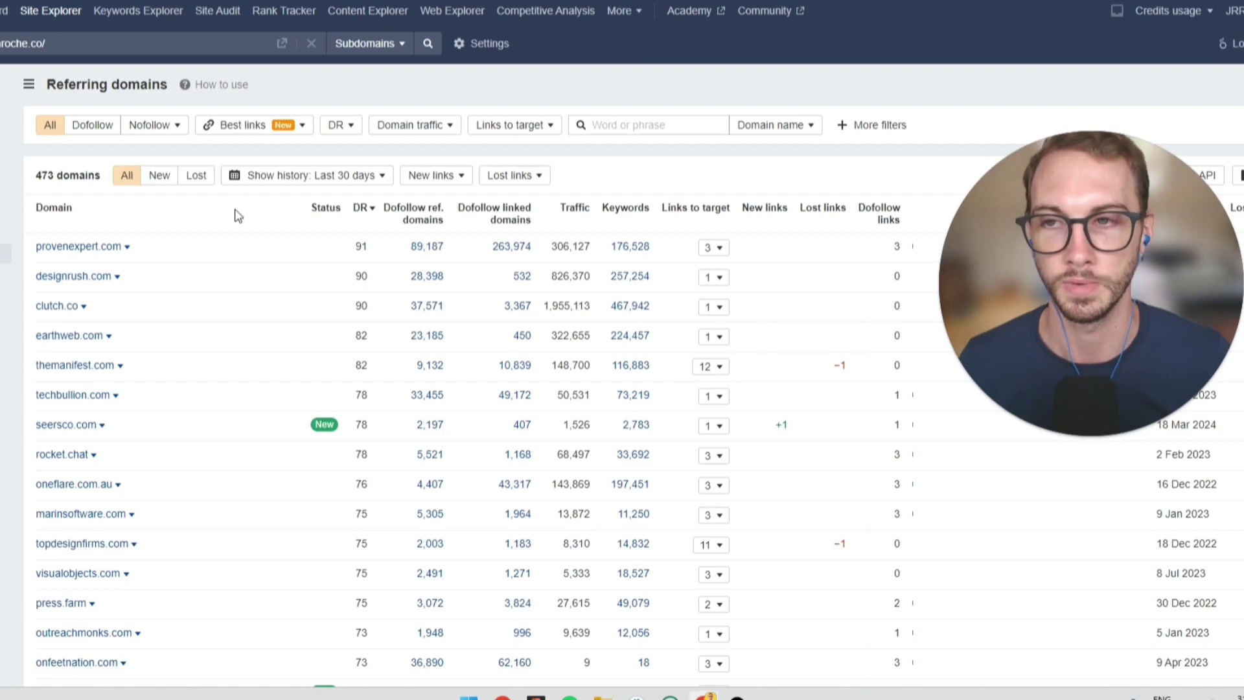
{"action": "left_click", "coordinate": [159, 175]}
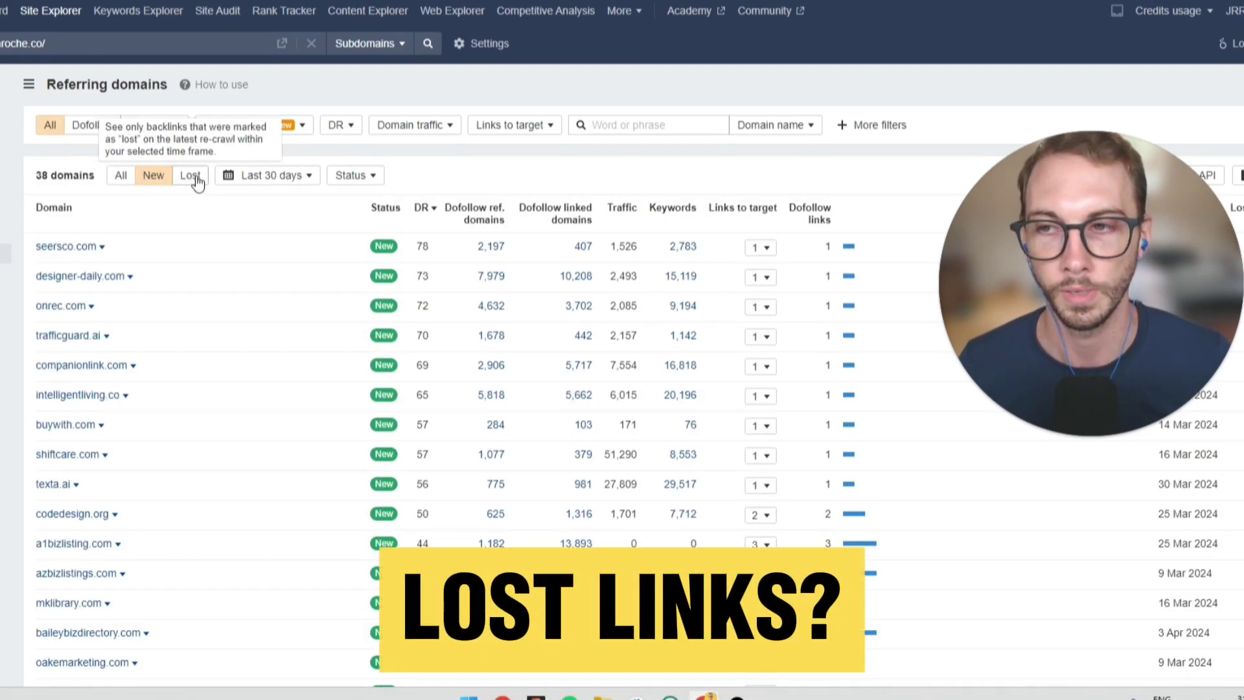
{"action": "scroll", "coordinate": [158, 231], "scroll_direction": "down", "scroll_amount": 2}
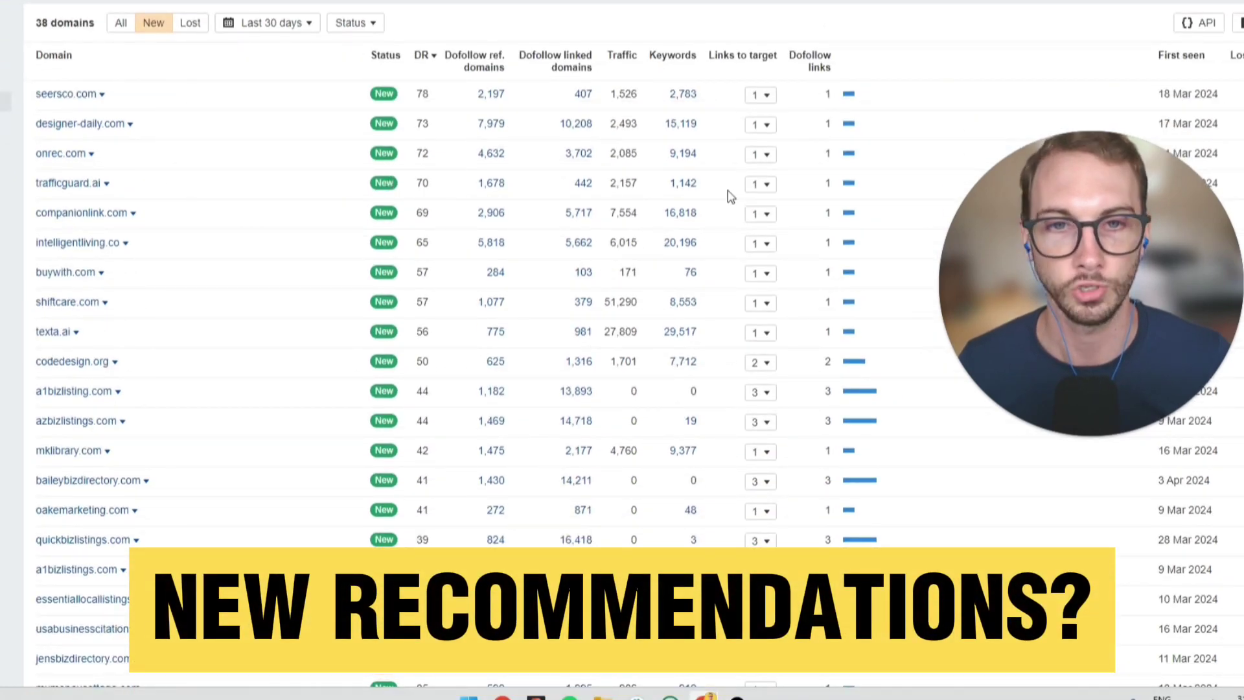
{"action": "left_click", "coordinate": [760, 183]}
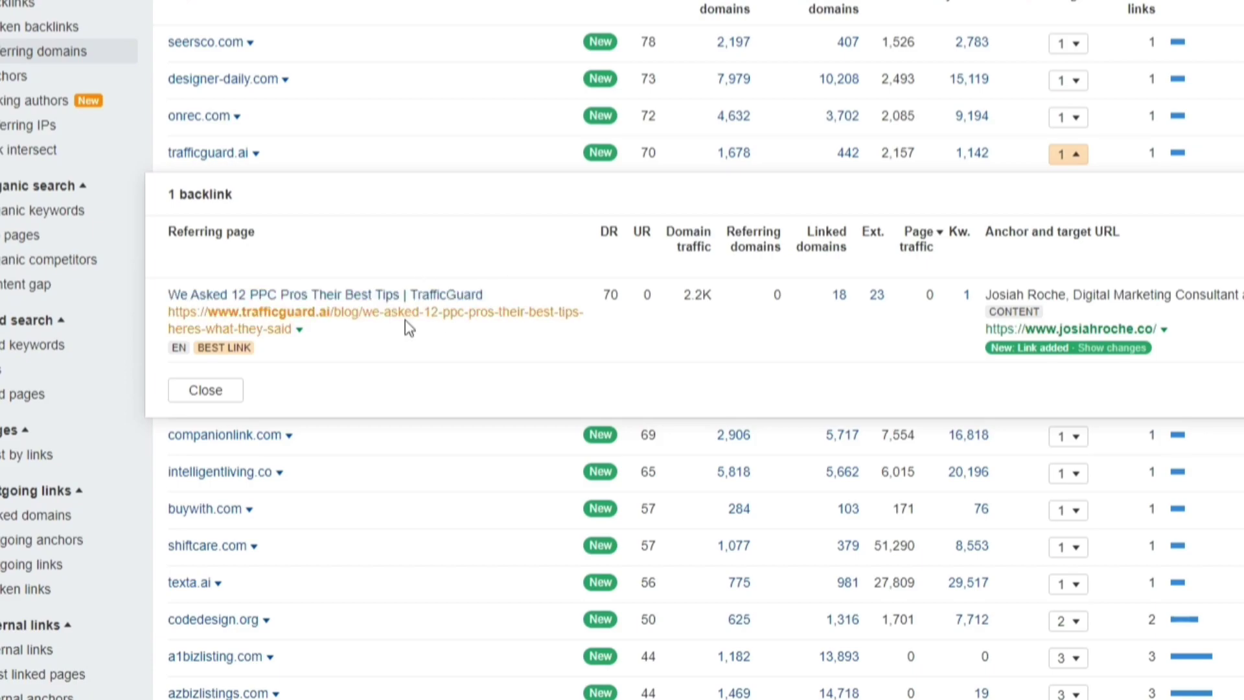
{"action": "left_click", "coordinate": [1064, 157]}
{"action": "scroll", "coordinate": [323, 210], "scroll_direction": "up", "scroll_amount": 3}
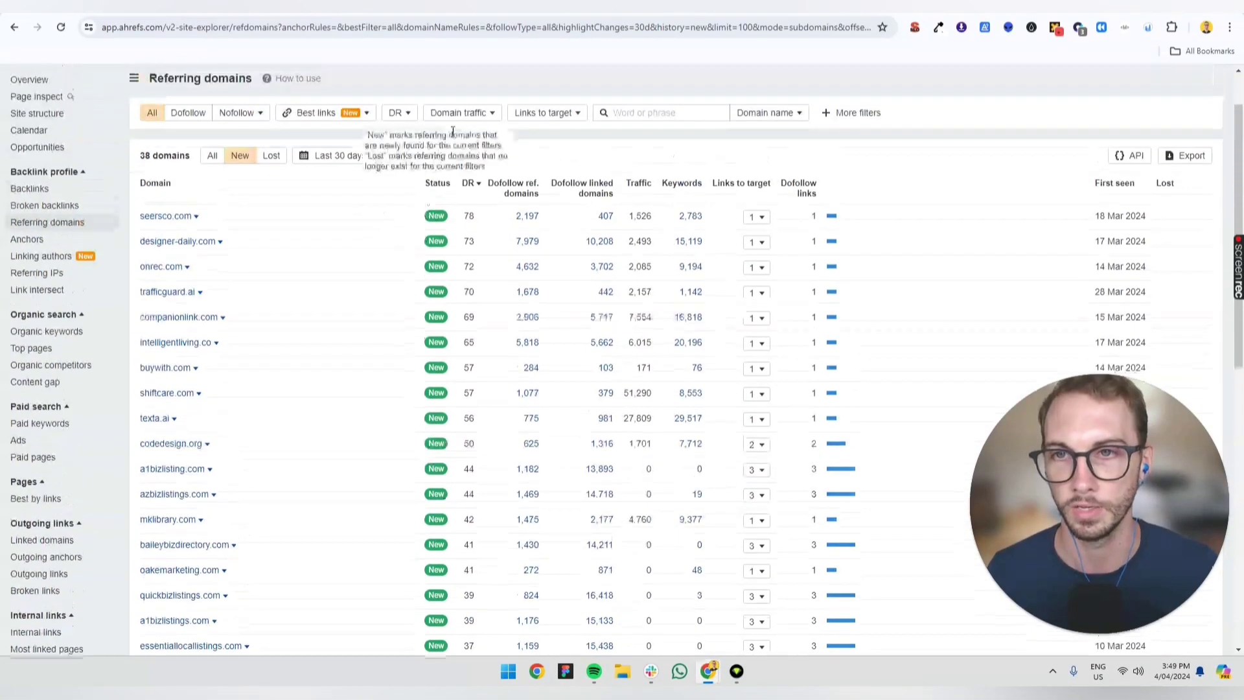
{"action": "scroll", "coordinate": [446, 314], "scroll_direction": "down", "scroll_amount": 3}
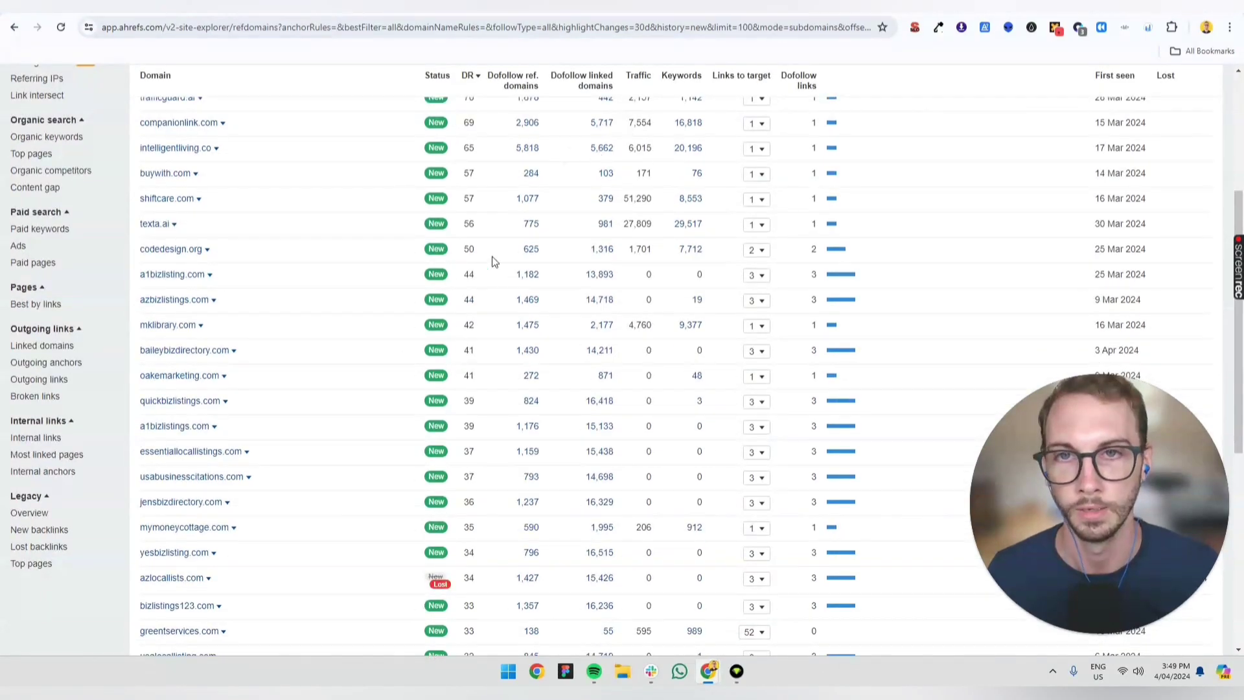
{"action": "scroll", "coordinate": [463, 257], "scroll_direction": "down", "scroll_amount": 3}
{"action": "scroll", "coordinate": [485, 267], "scroll_direction": "down", "scroll_amount": 3}
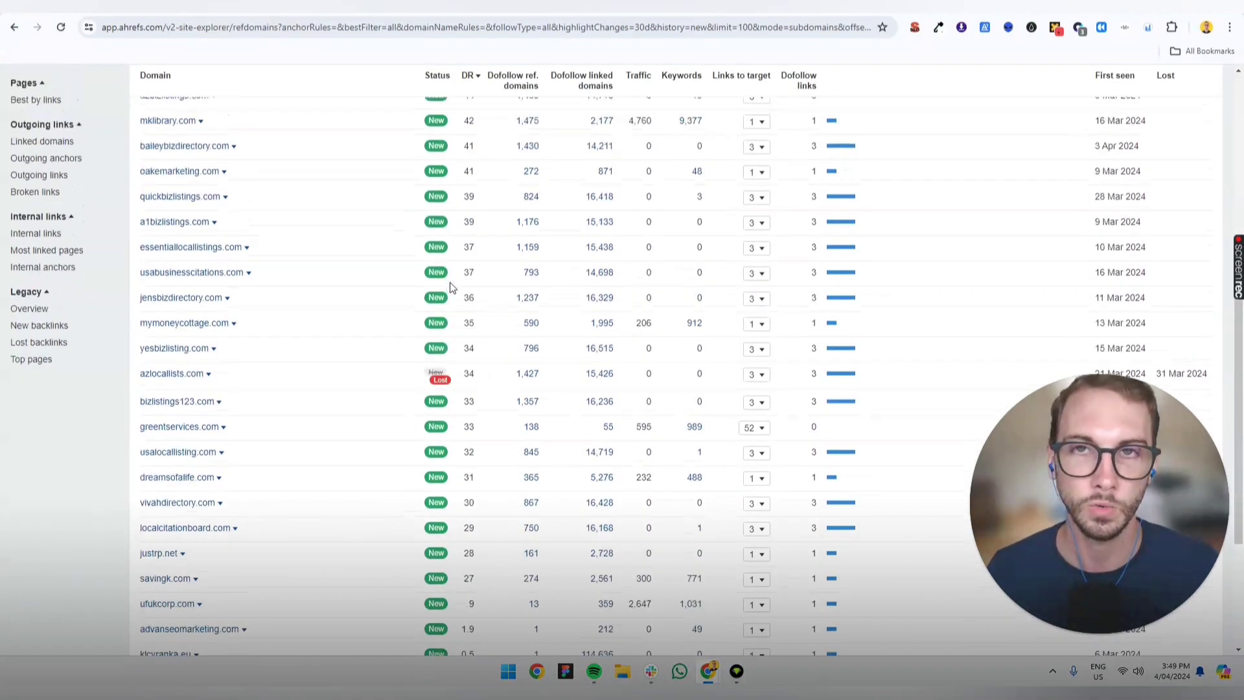
{"action": "scroll", "coordinate": [450, 282], "scroll_direction": "up", "scroll_amount": 10}
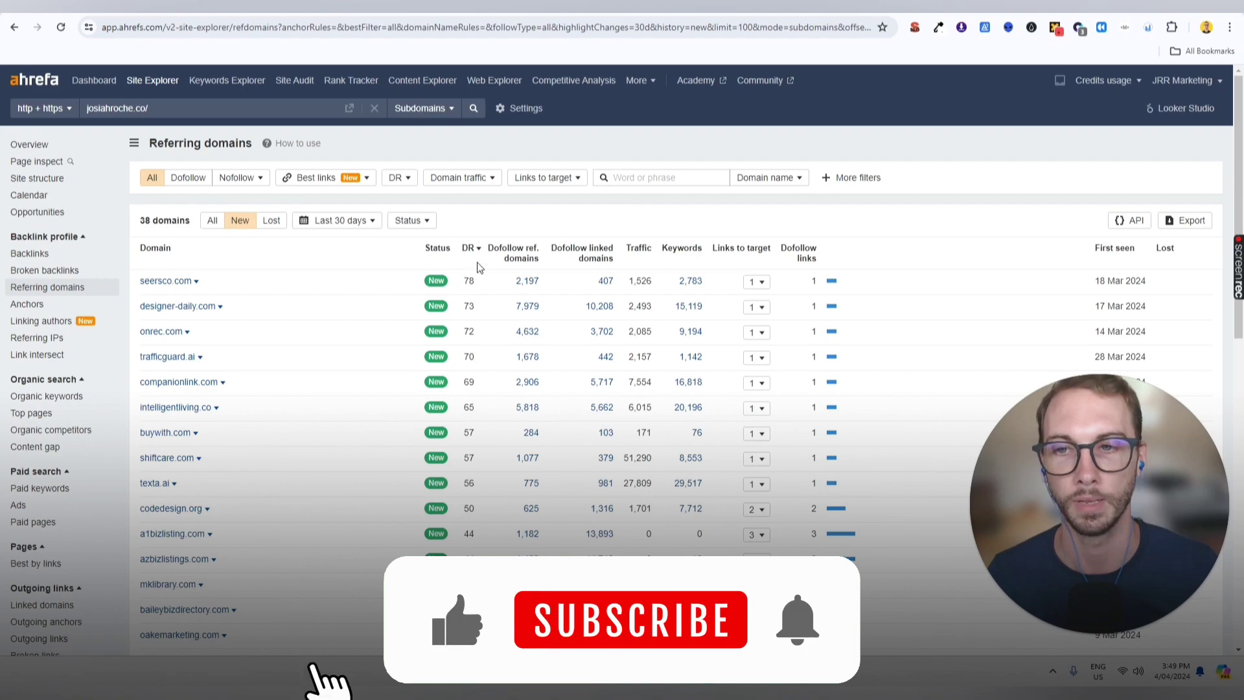